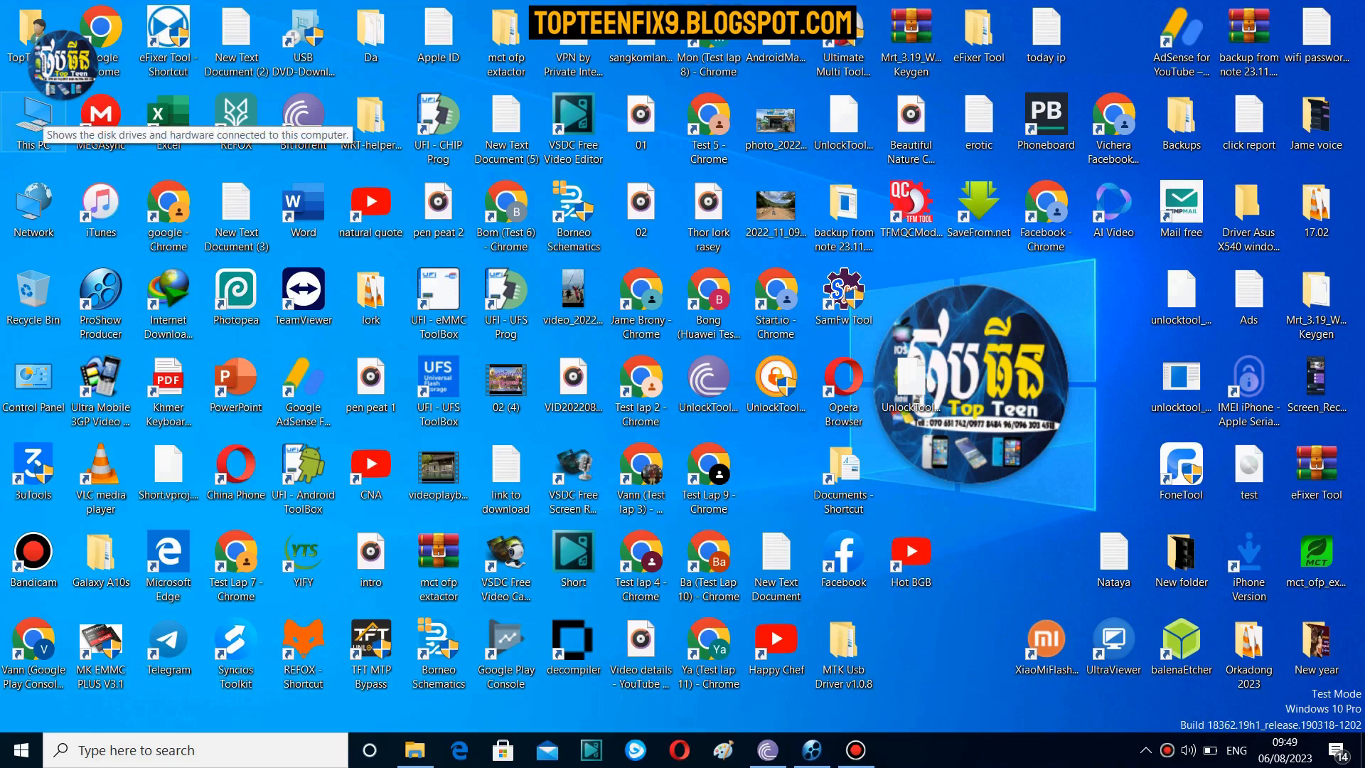
Step: Open This PC and expand the View tab's Options dropdown
double_click(34, 115)
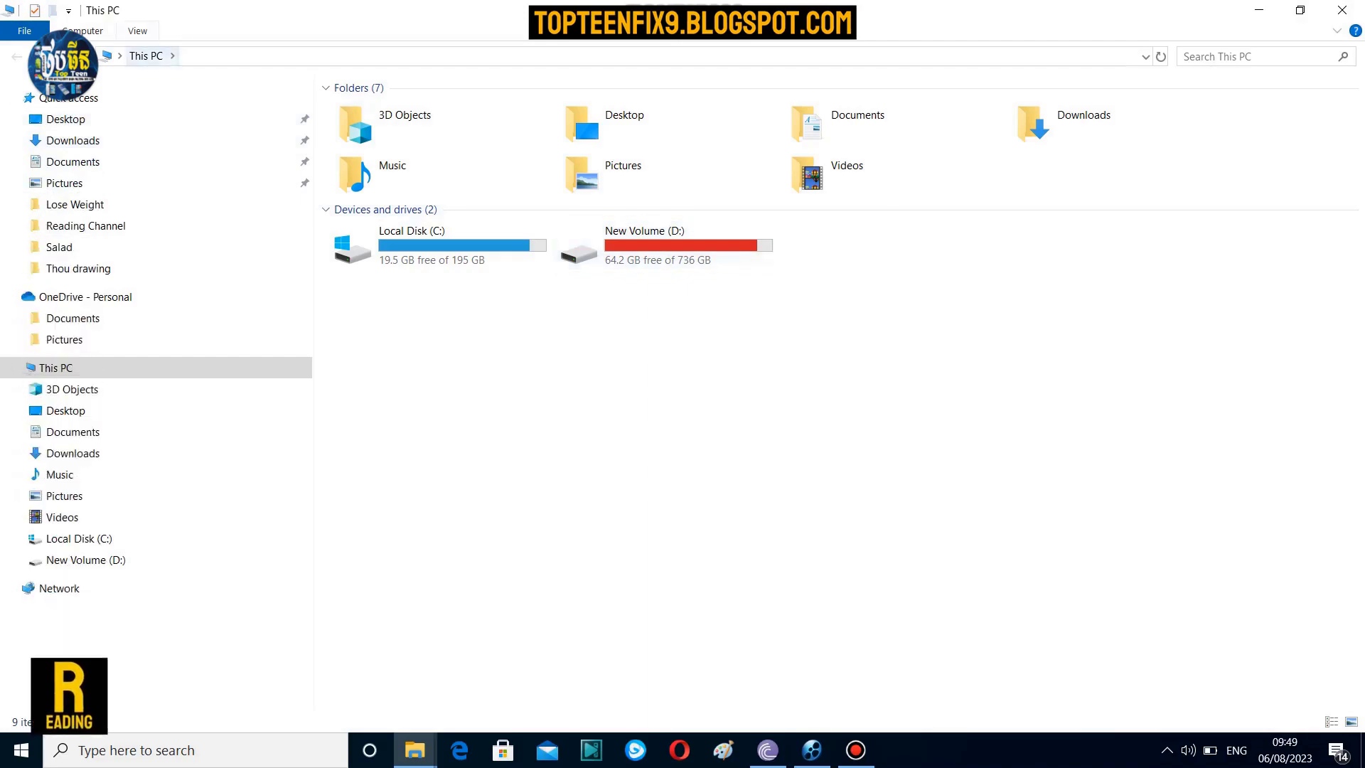
left_click(136, 30)
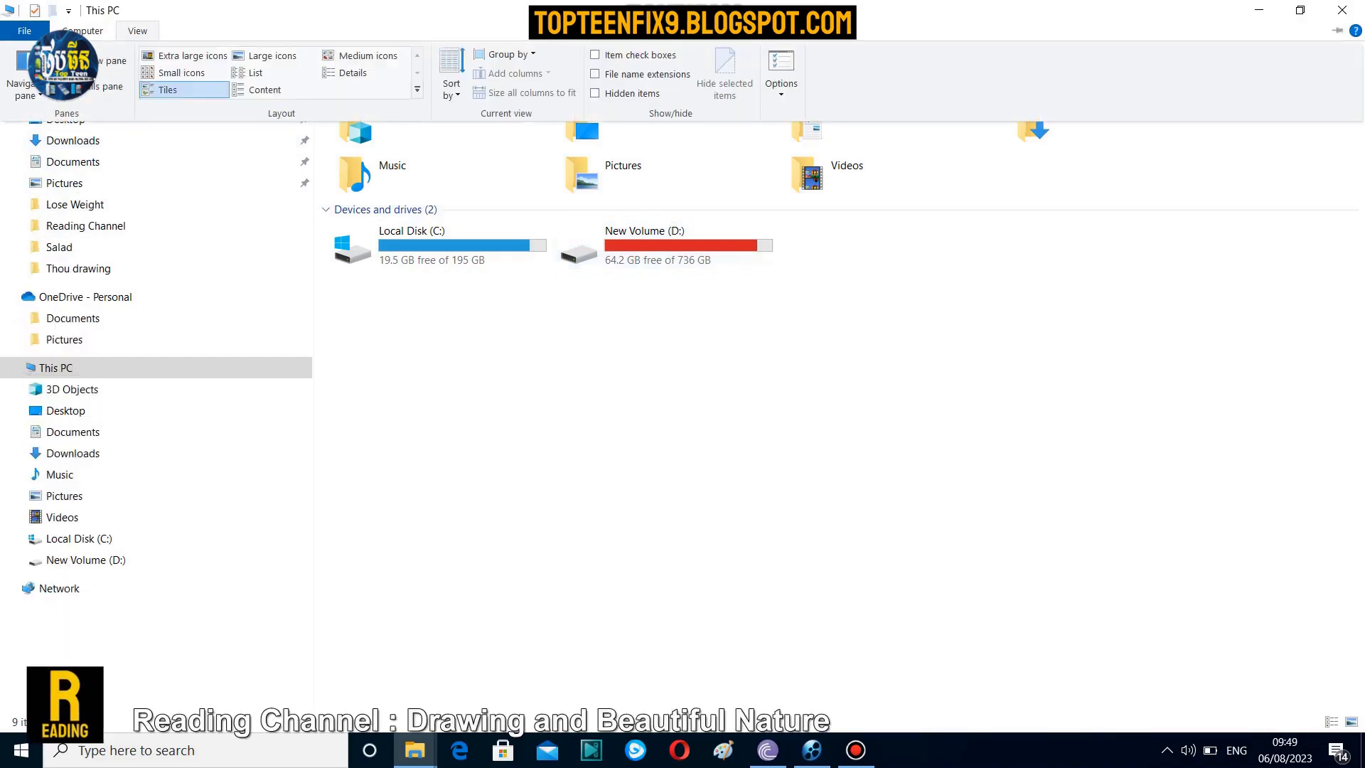
left_click(780, 94)
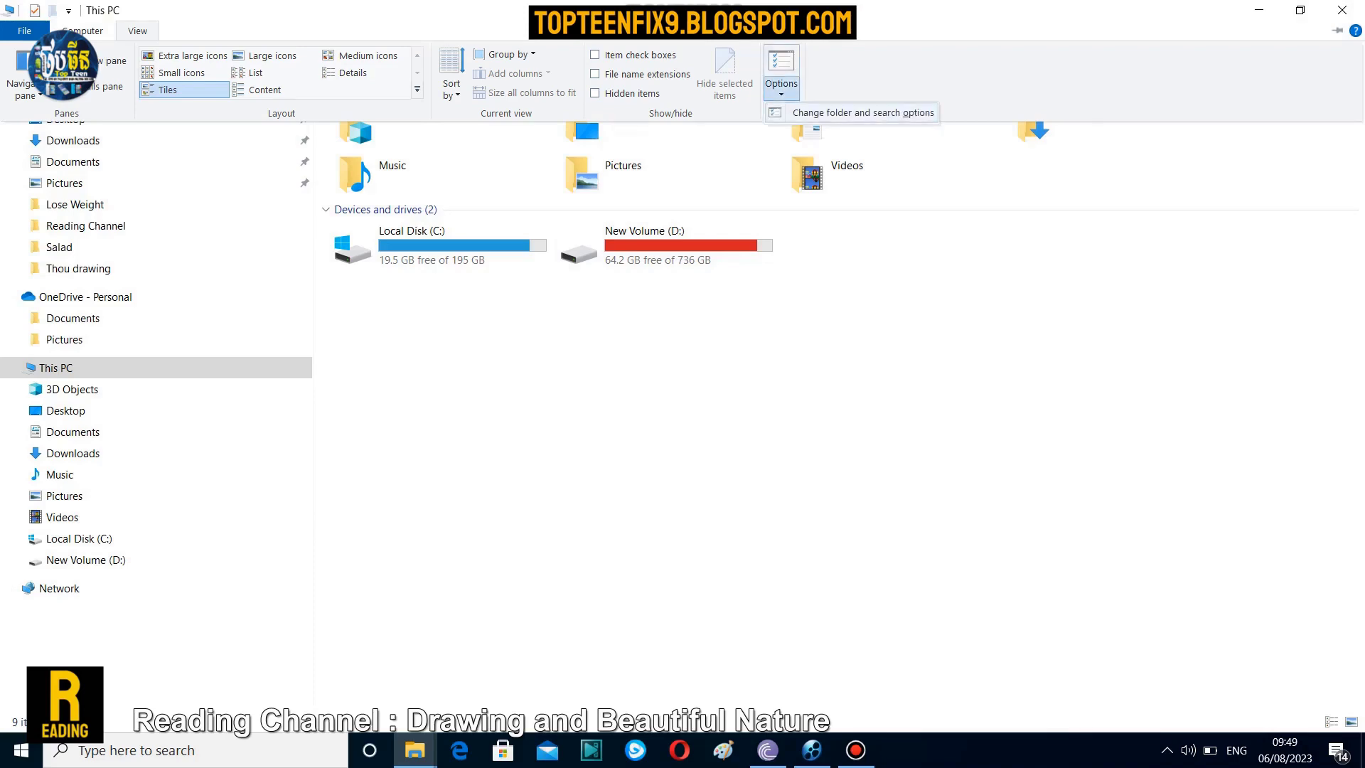
Step: In Folder Options' View settings, show hidden files, folders and drives, and show empty drives
left_click(862, 113)
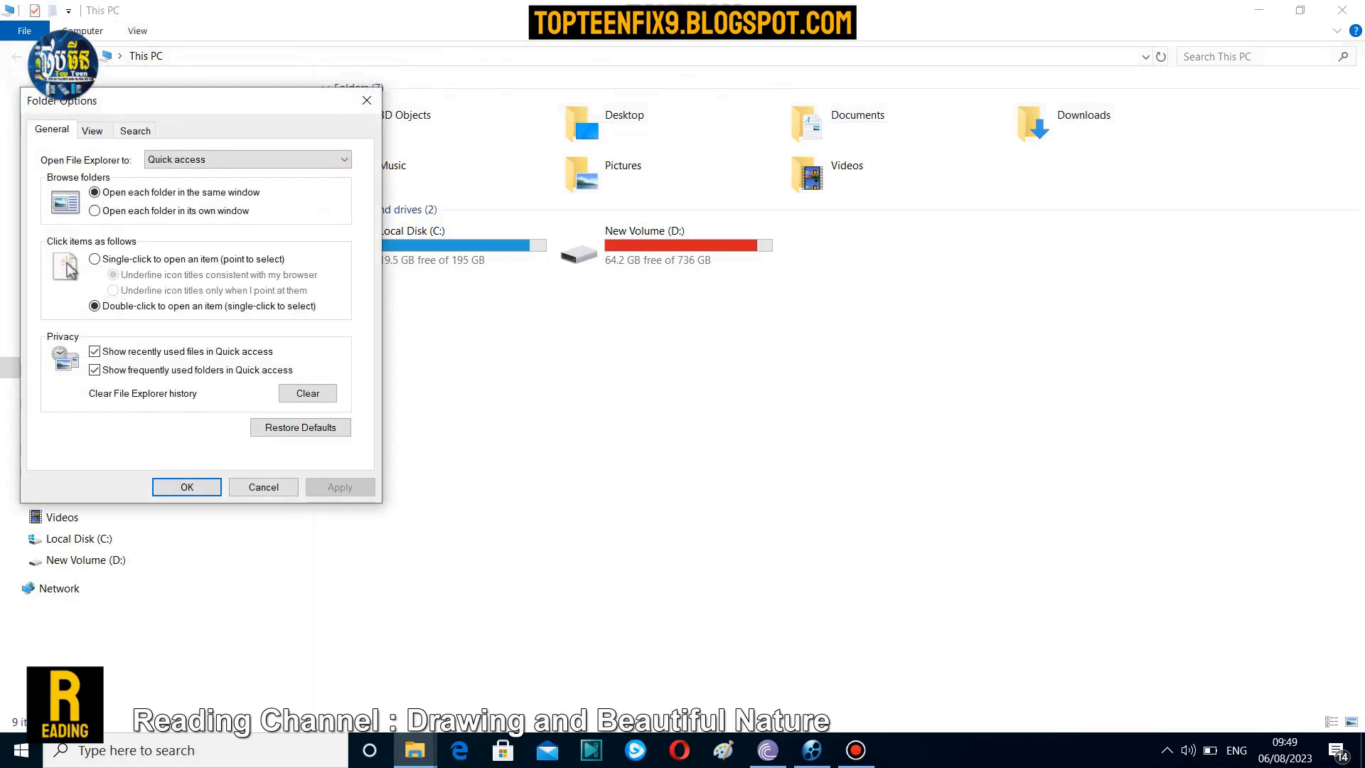
left_click(94, 131)
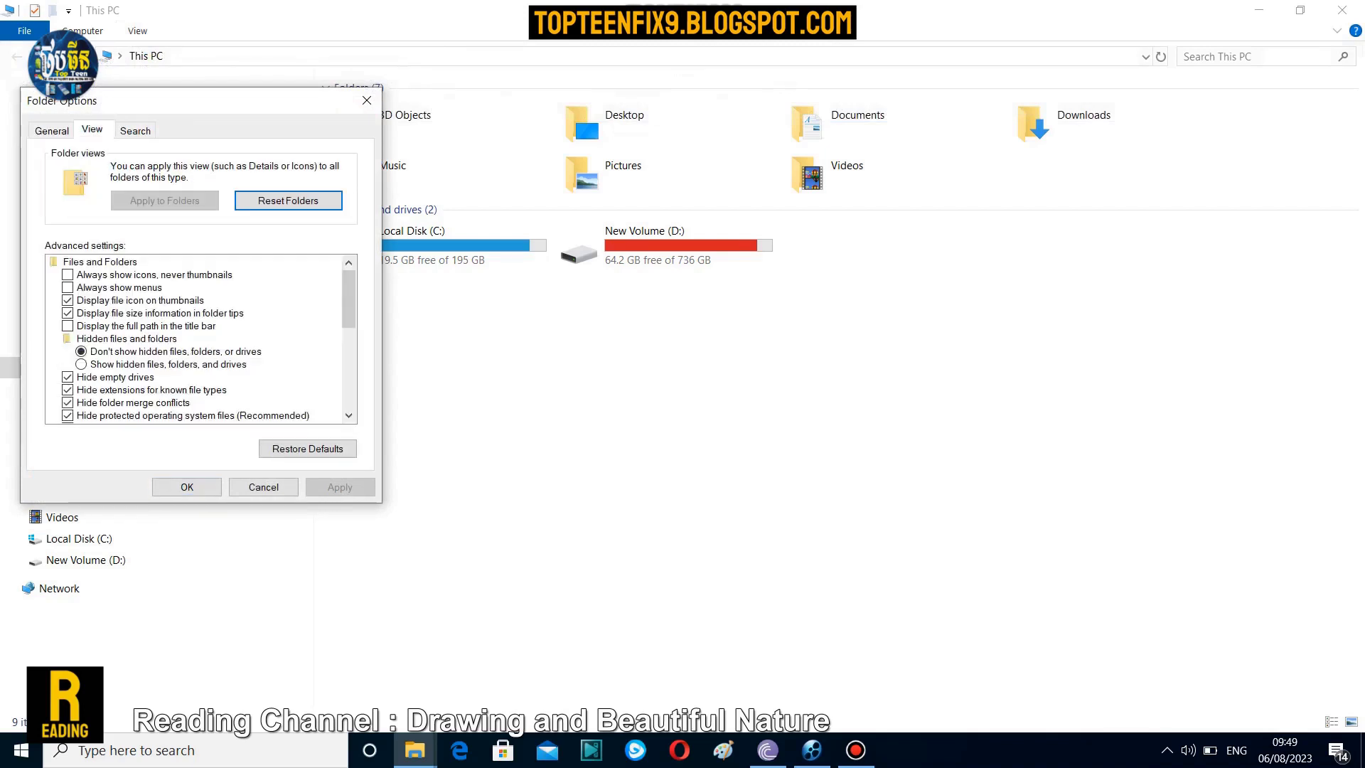
left_click_drag(198, 103, 361, 83)
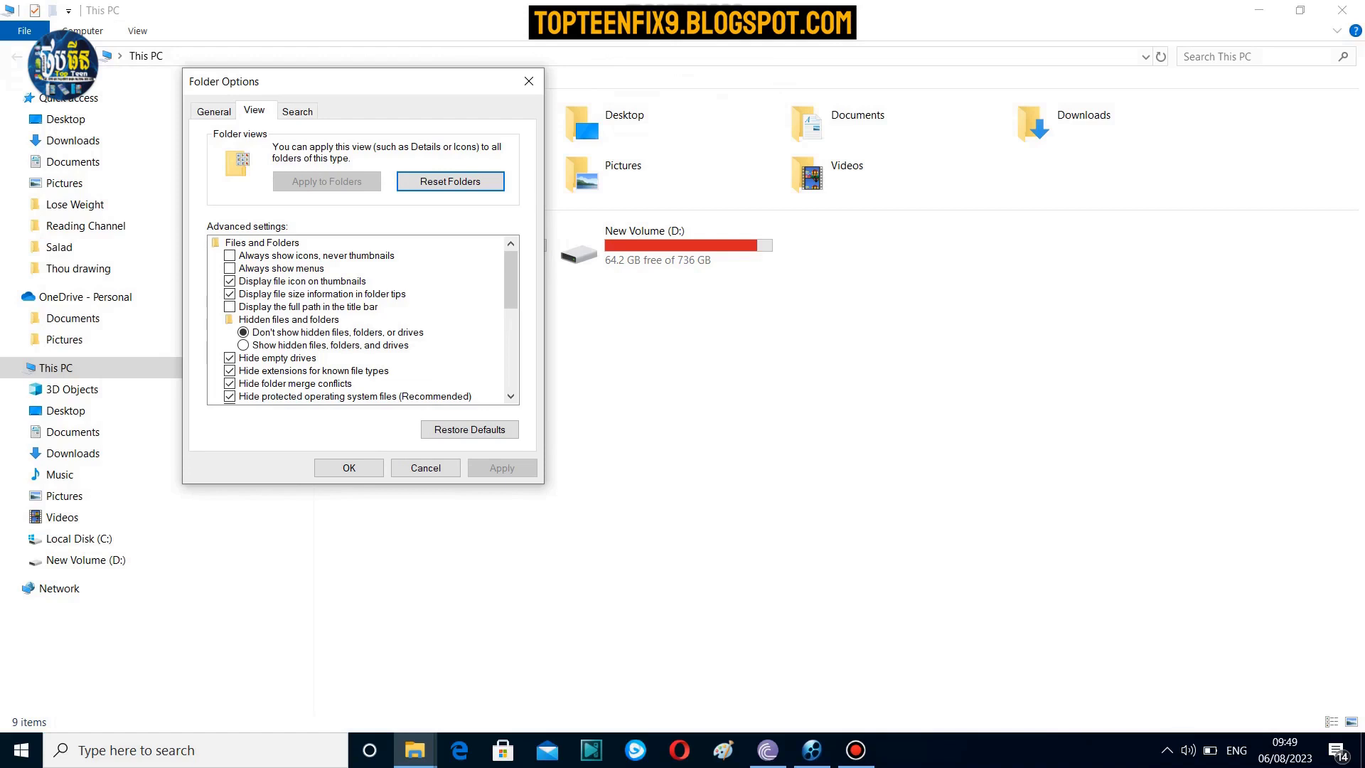
left_click(245, 344)
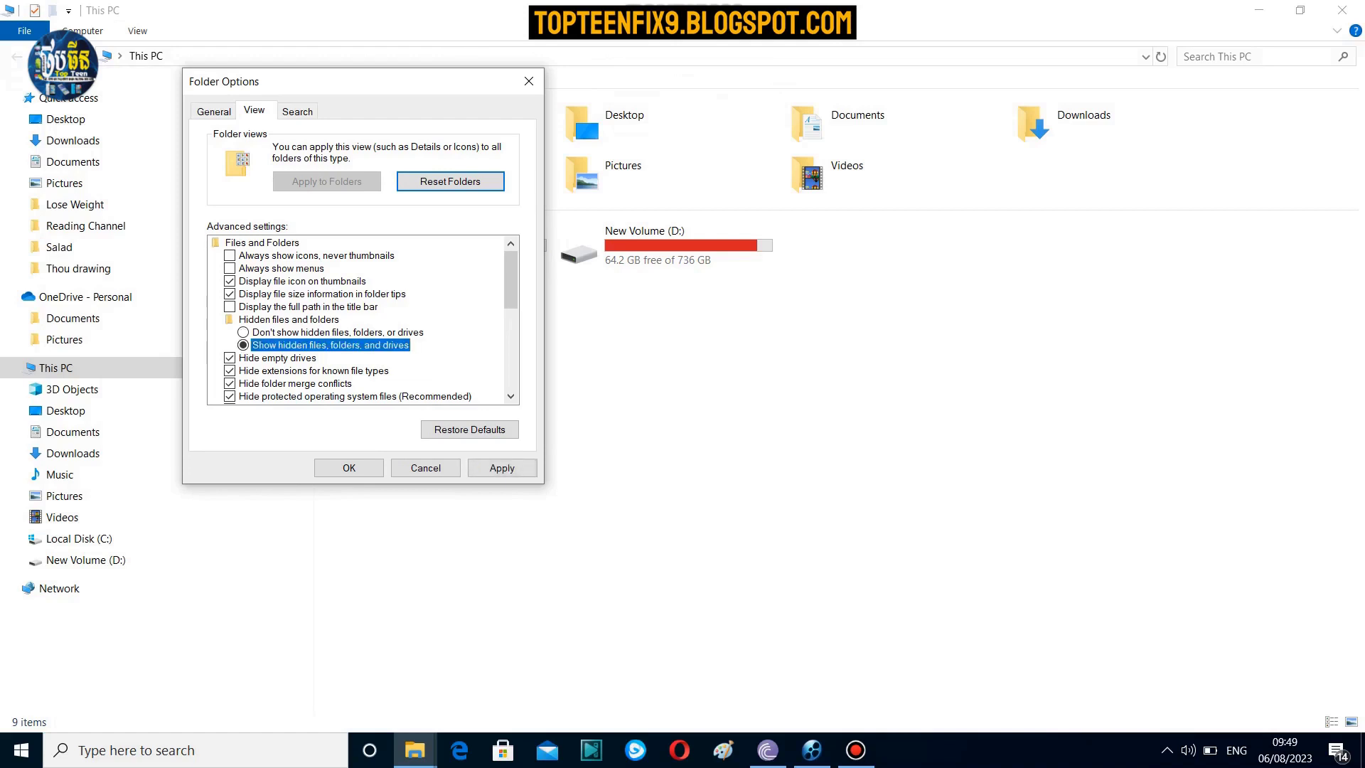
key("Down")
key("space")
Step: Show file extensions, merge conflicts and protected system files, accept the warning, and apply
key("Down")
key("space")
key("Down")
key("space")
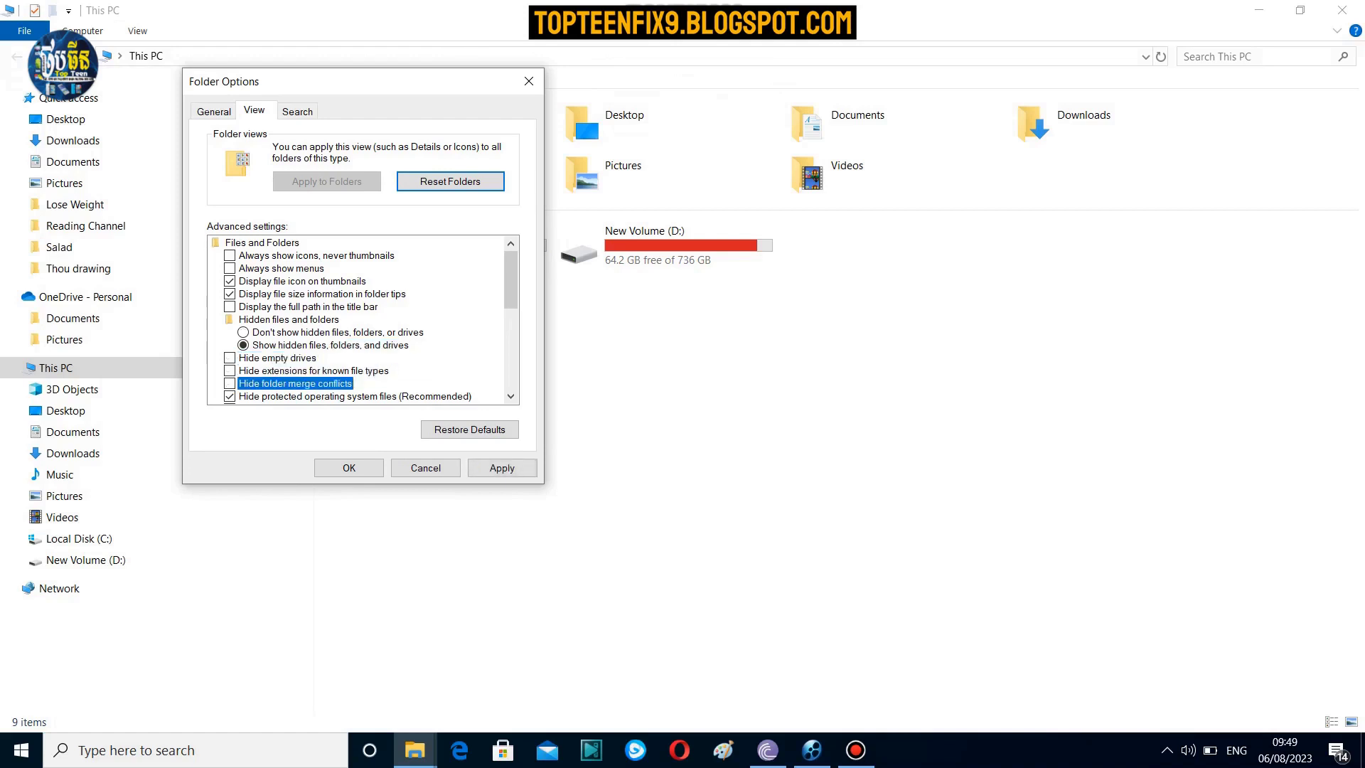
scroll(362, 320, "down", 1)
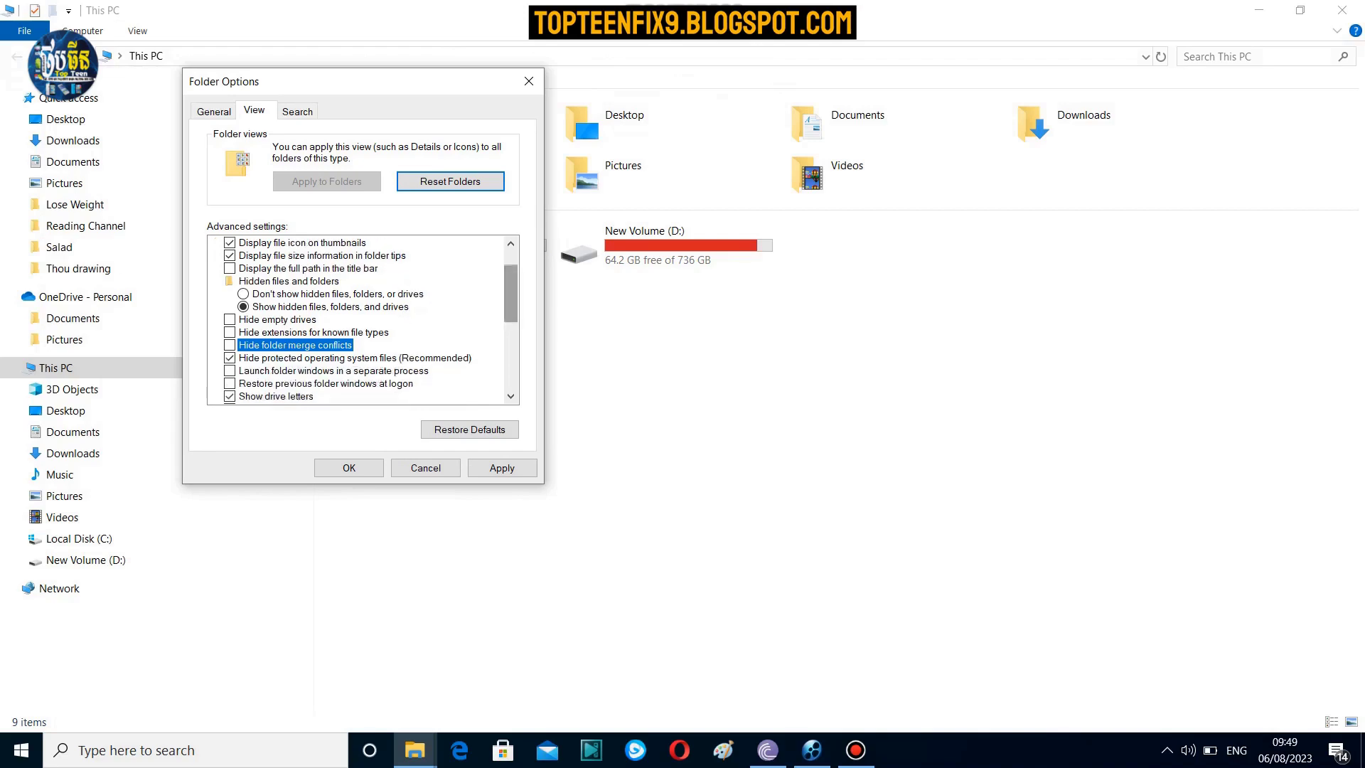
key("Down")
key("space")
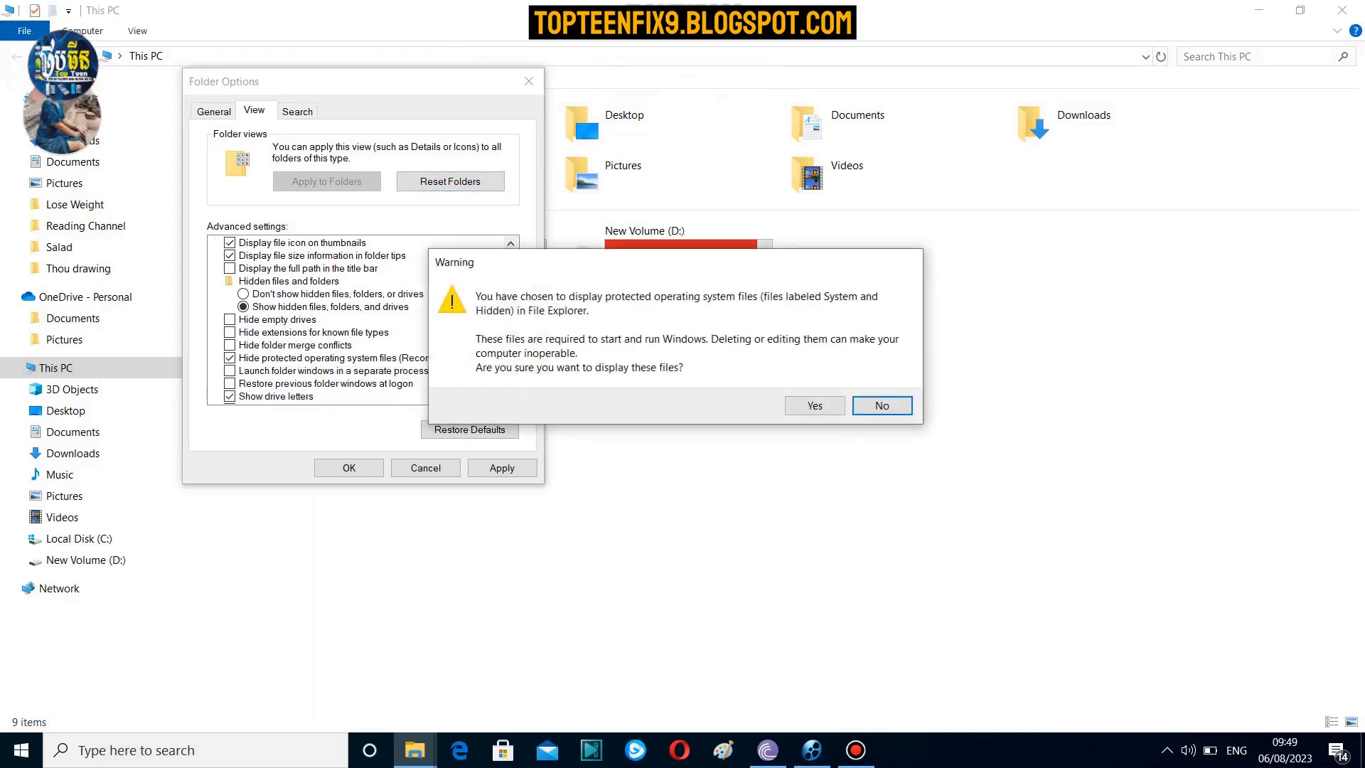
key("Left")
key("Return")
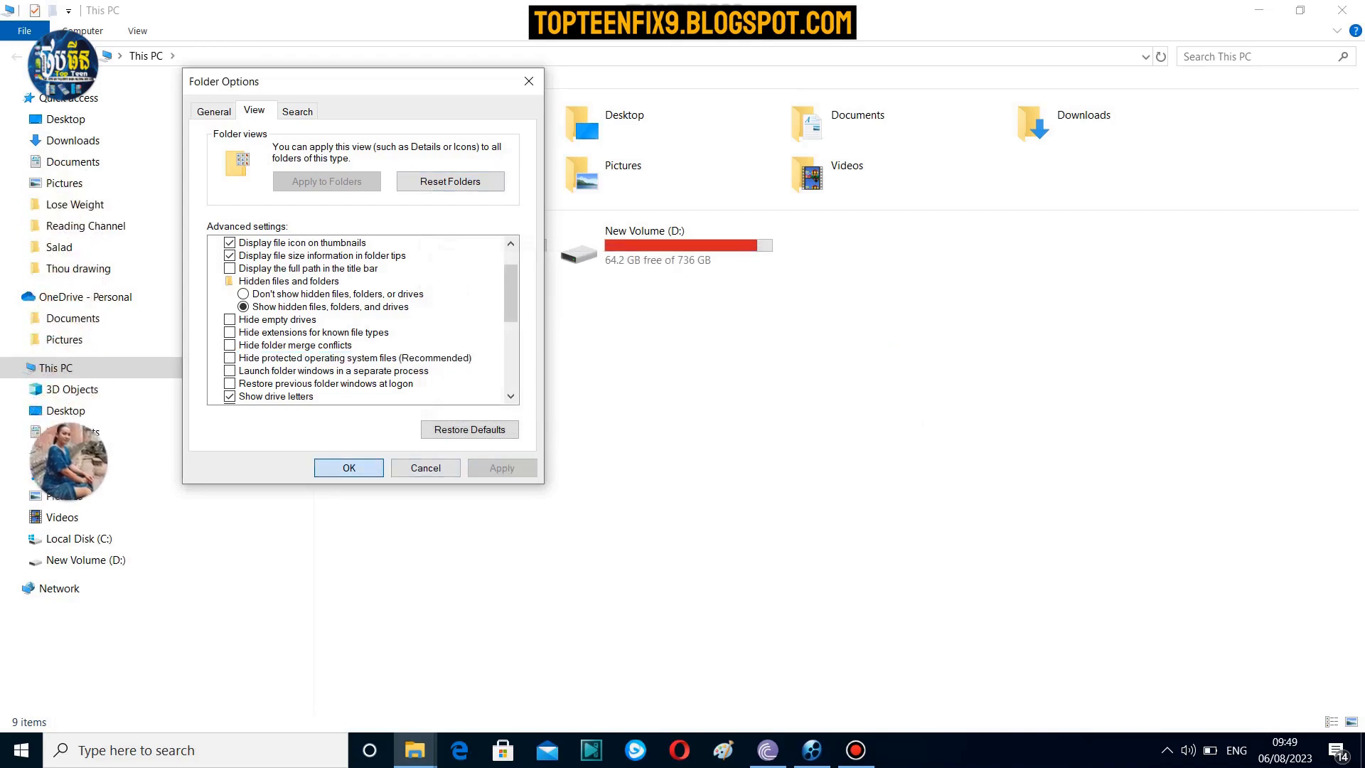
key("Return")
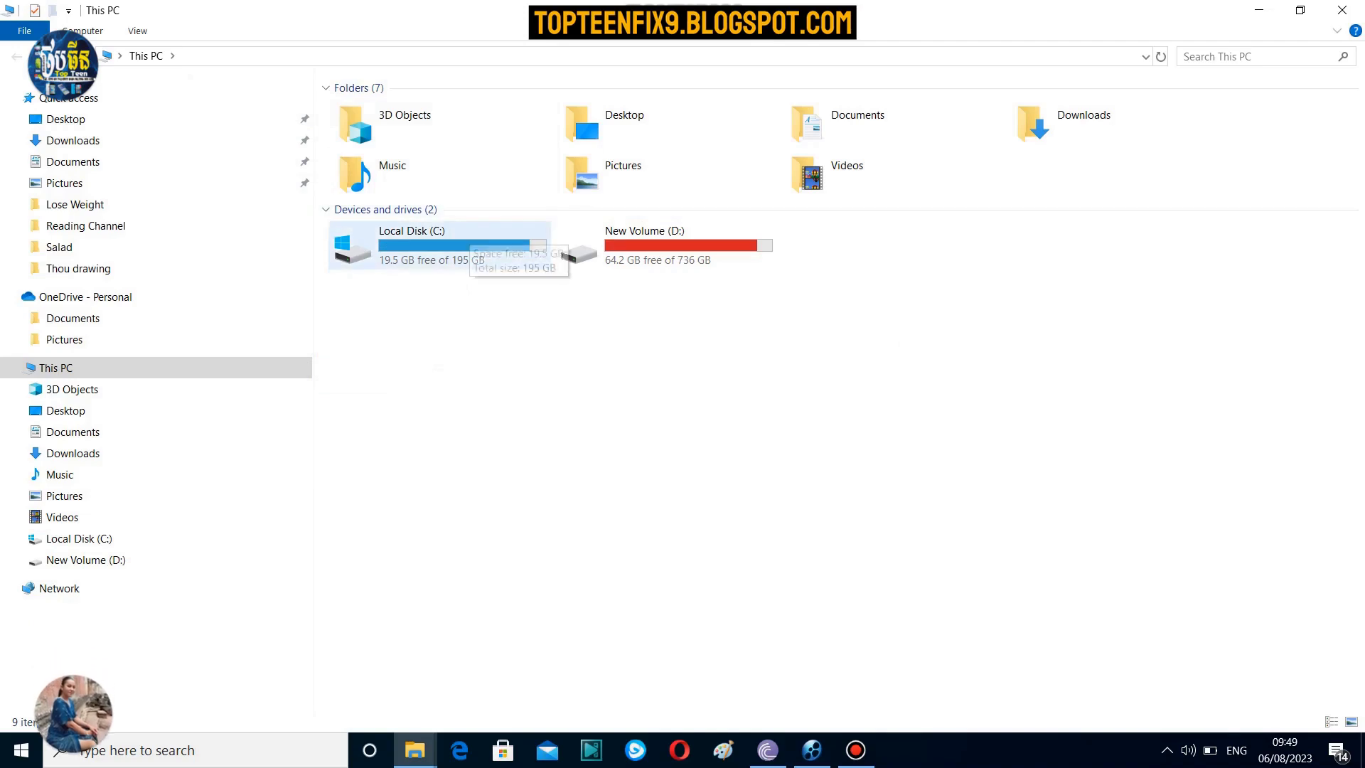
Step: Browse Local Disk (C:) > Users > user profile > AppData > Roaming
double_click(469, 239)
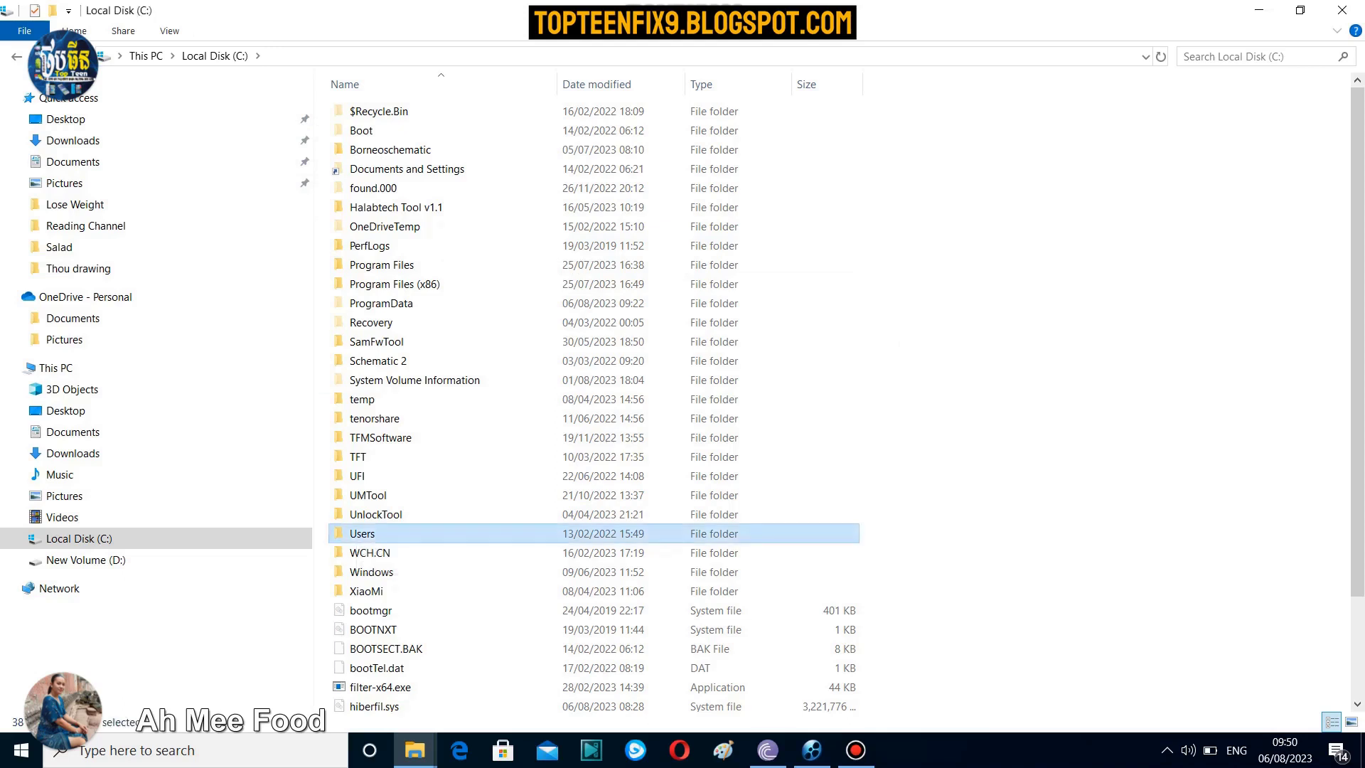
double_click(363, 533)
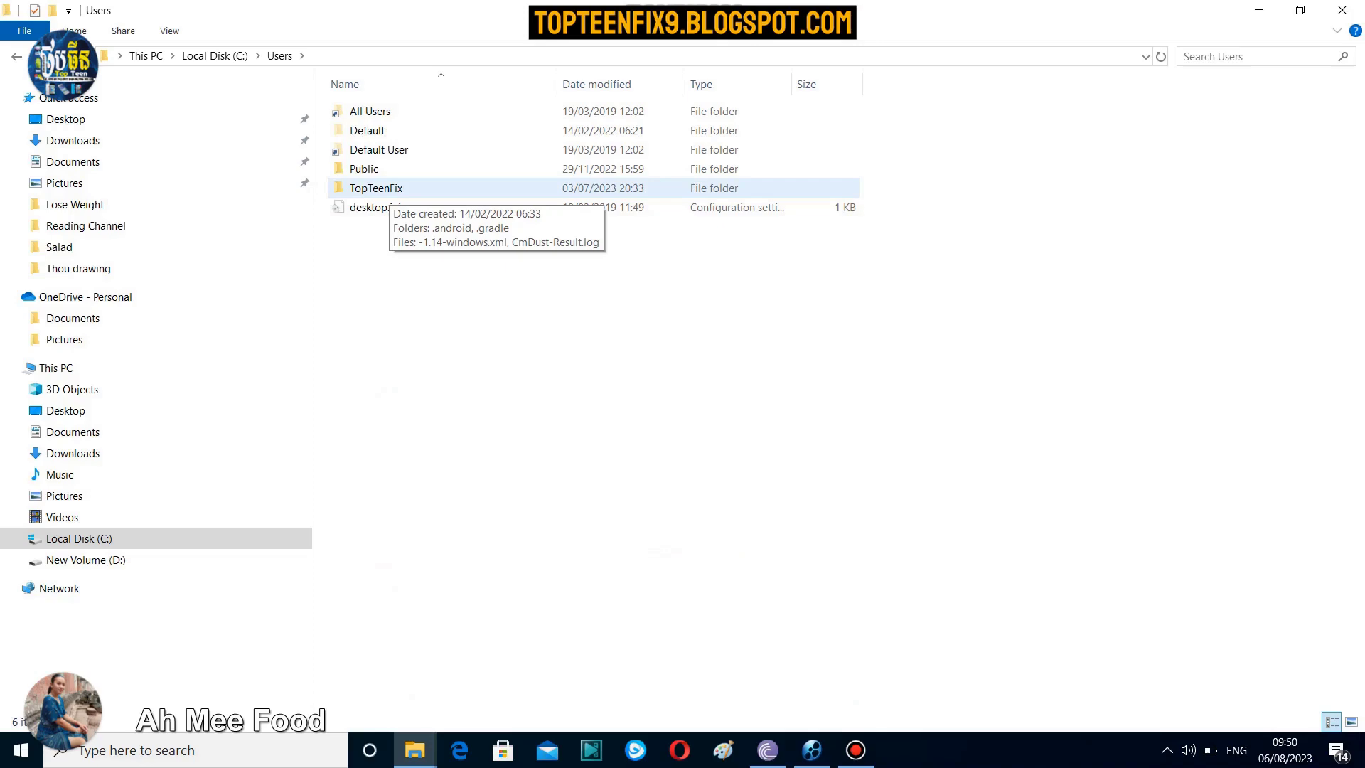
double_click(376, 189)
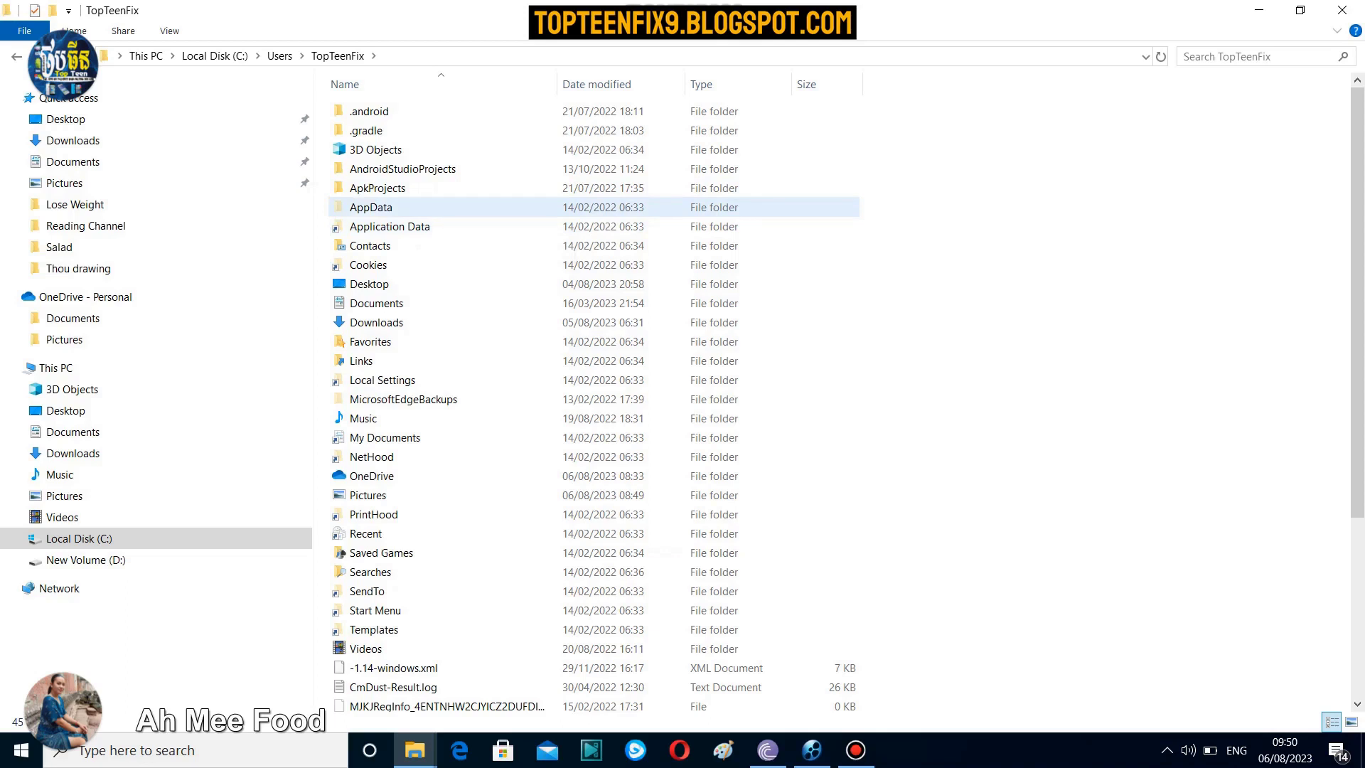
double_click(372, 207)
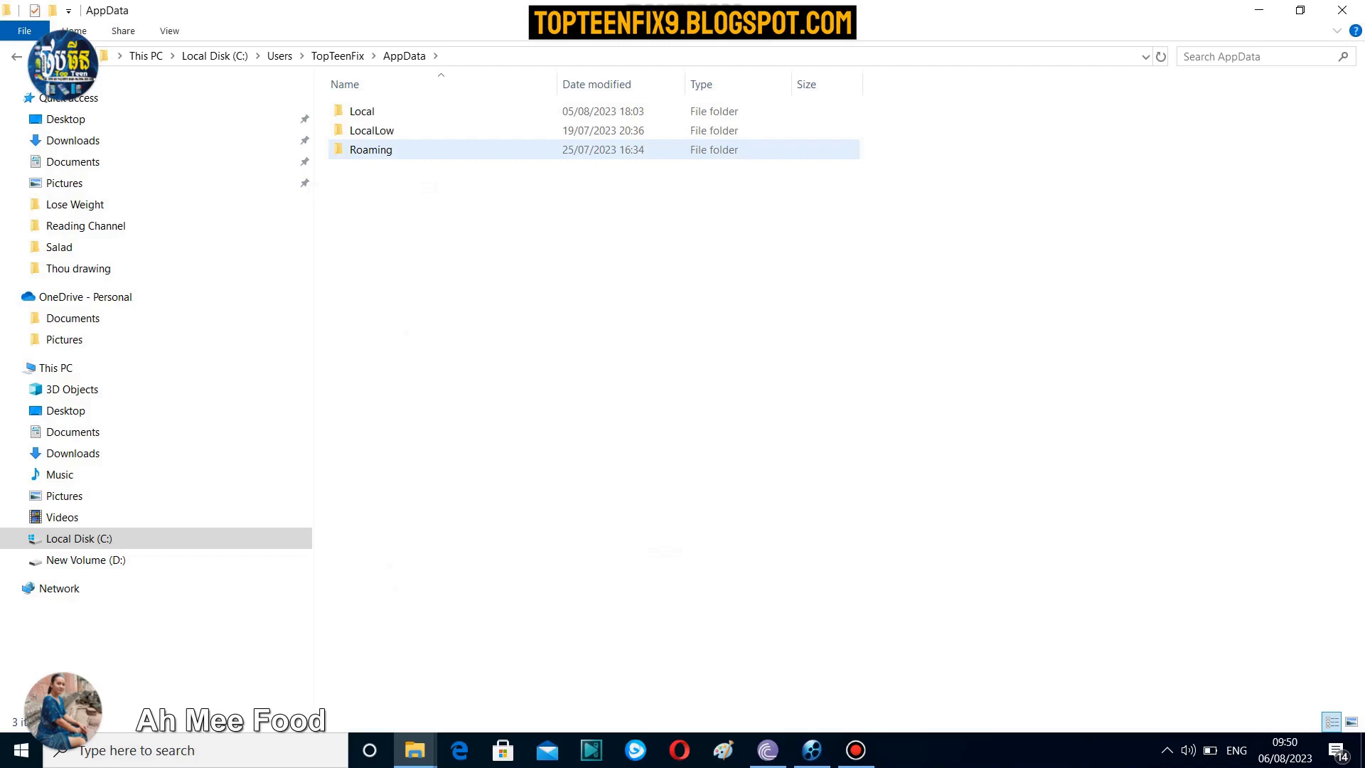
double_click(372, 150)
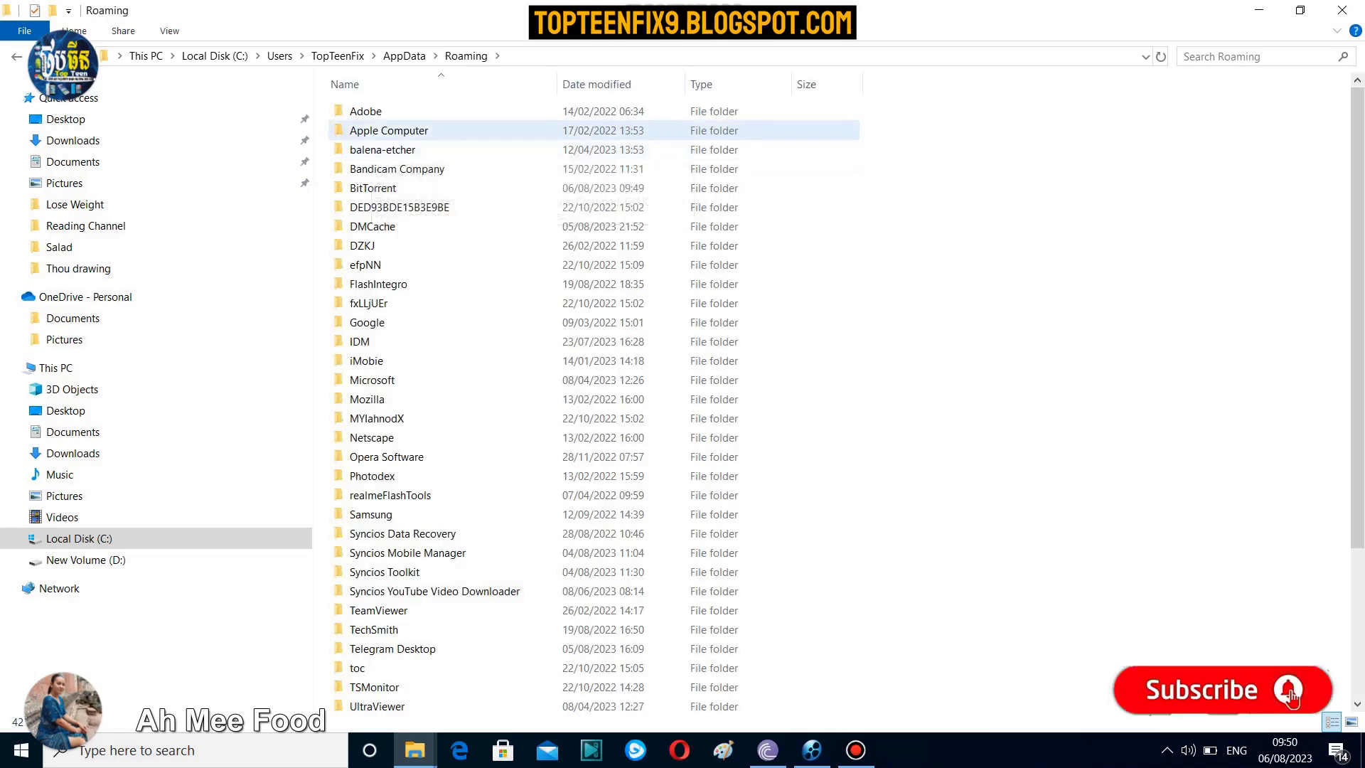
Step: Browse Apple Computer > iTunes > iPad Software Updates to see the two restore files
double_click(388, 130)
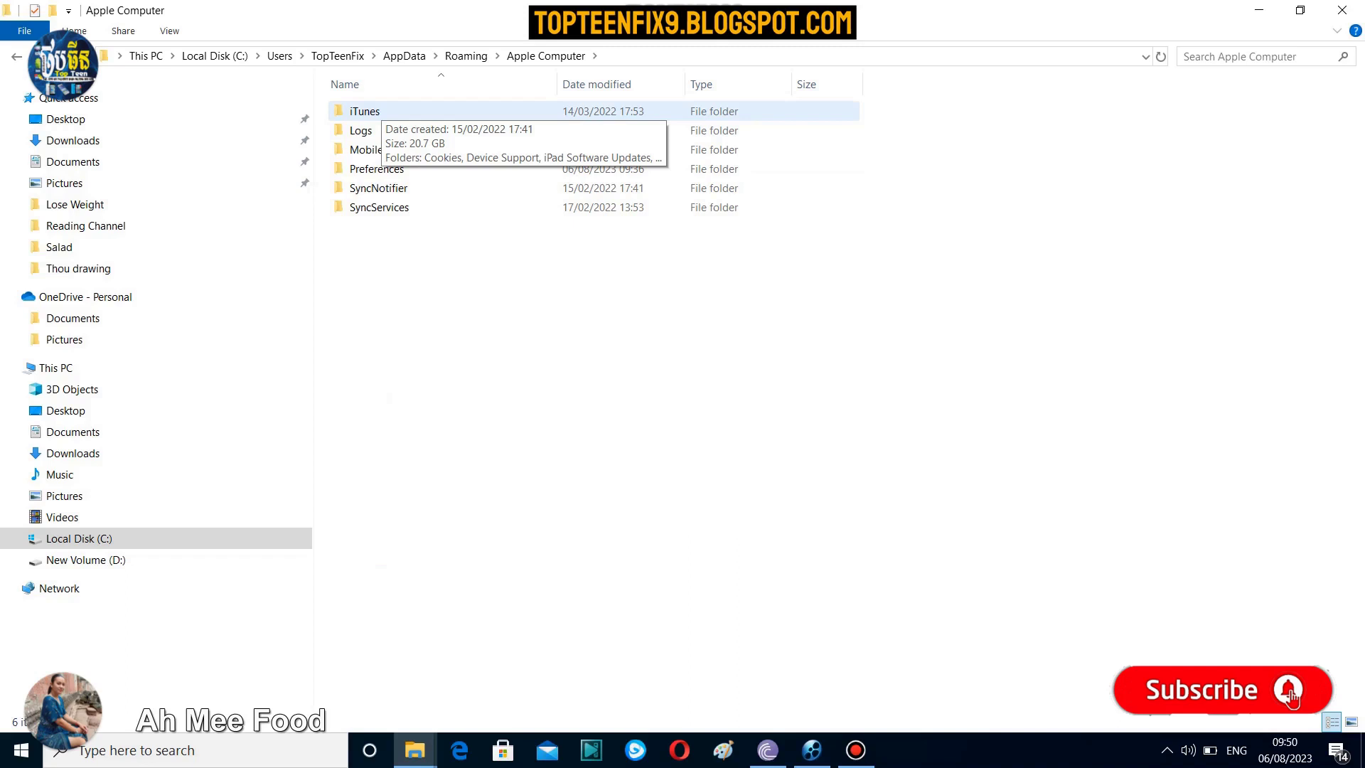
double_click(364, 111)
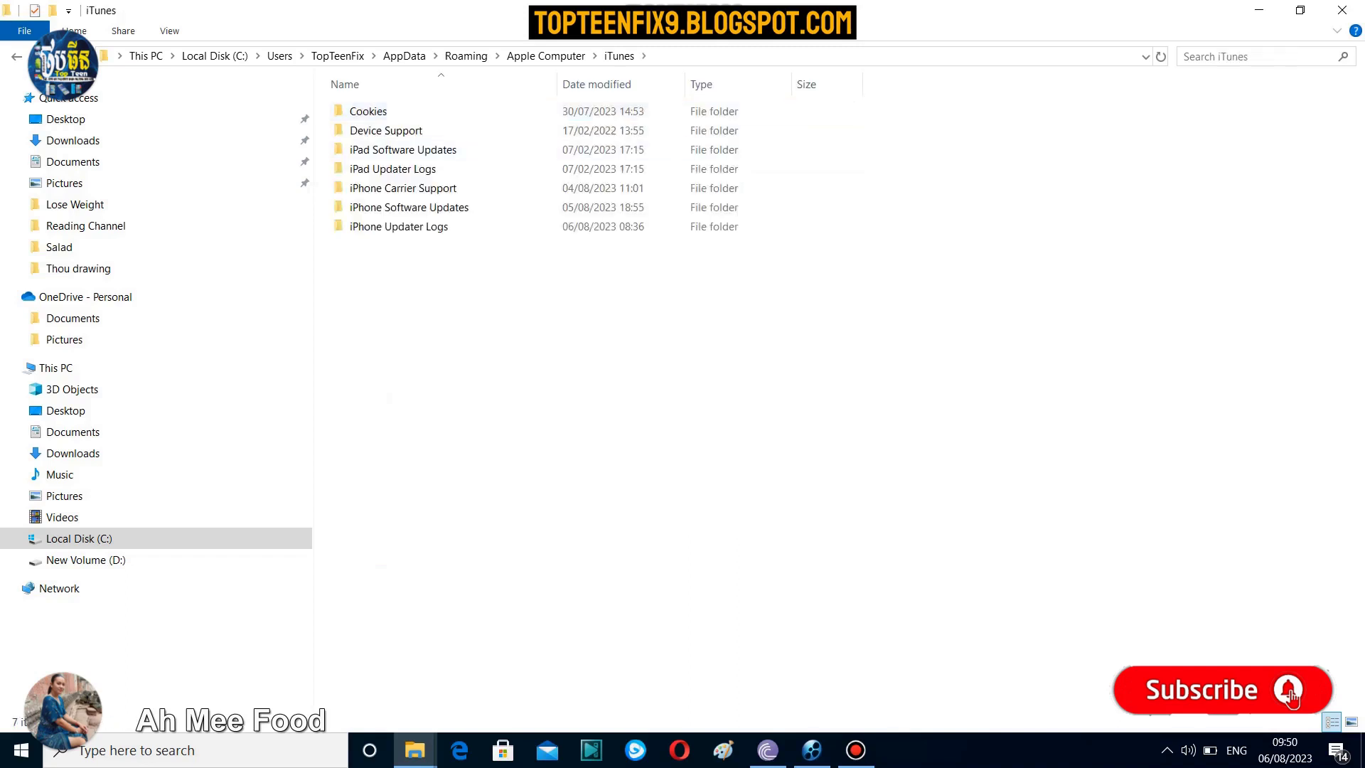
mouse_move(423, 357)
left_mouse_down()
mouse_move(496, 122)
mouse_move(469, 267)
left_mouse_up()
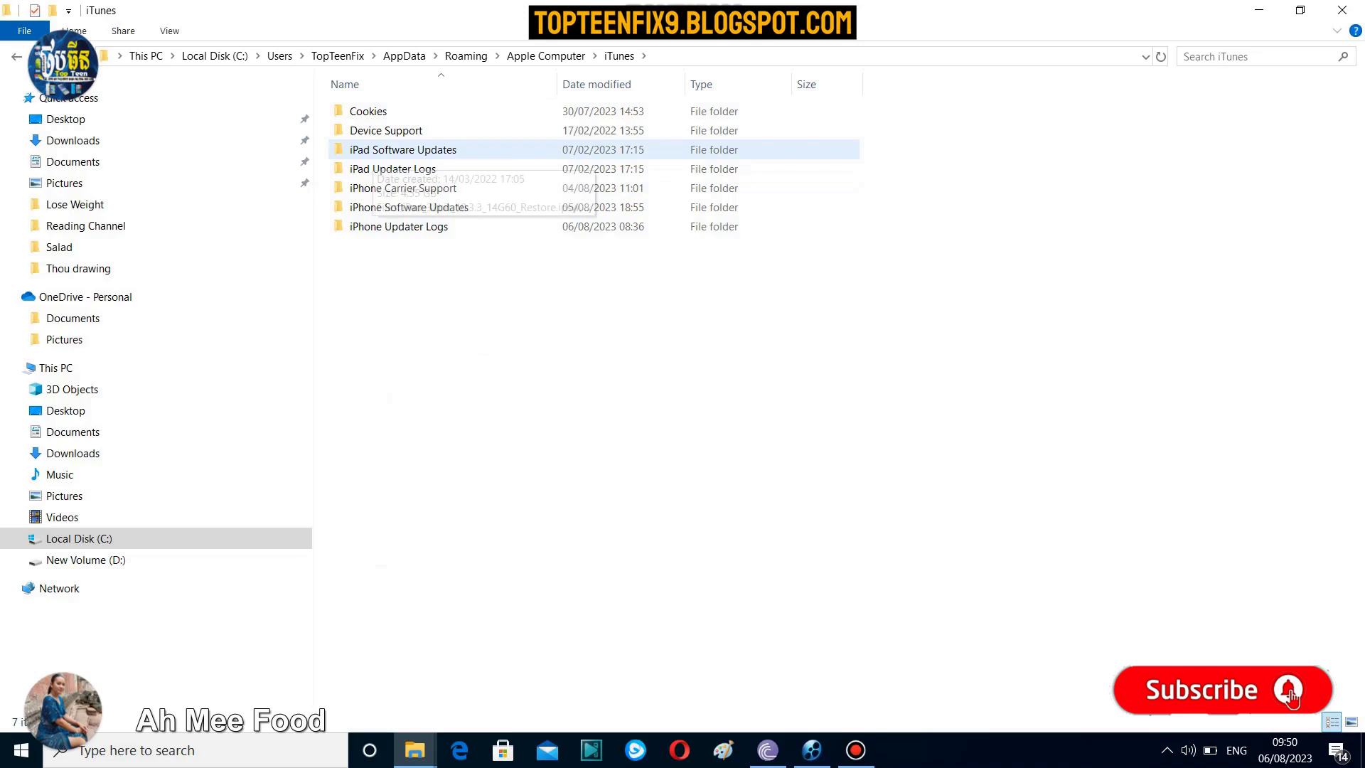
double_click(403, 149)
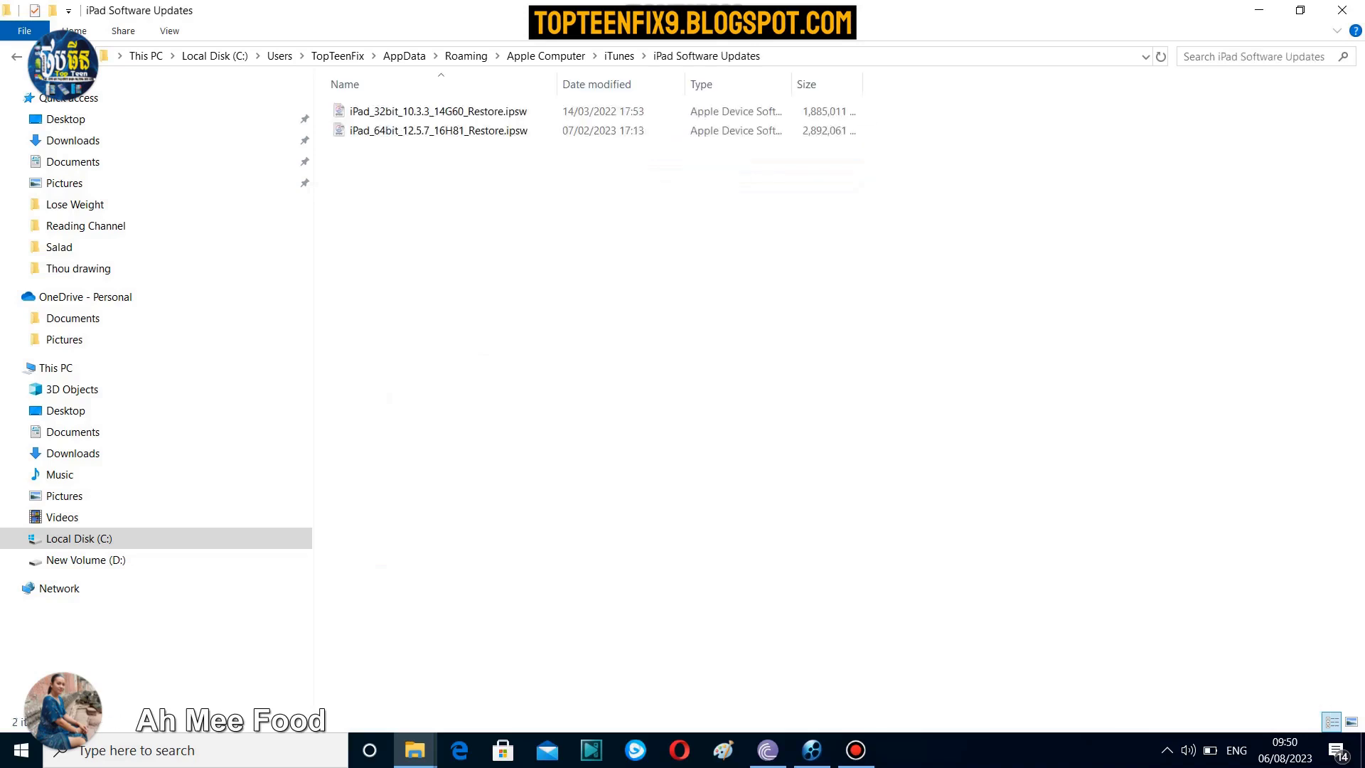
Step: Select both iPad .ipsw files, go up to iTunes, and open iPhone Software Updates
left_click_drag(469, 193, 369, 107)
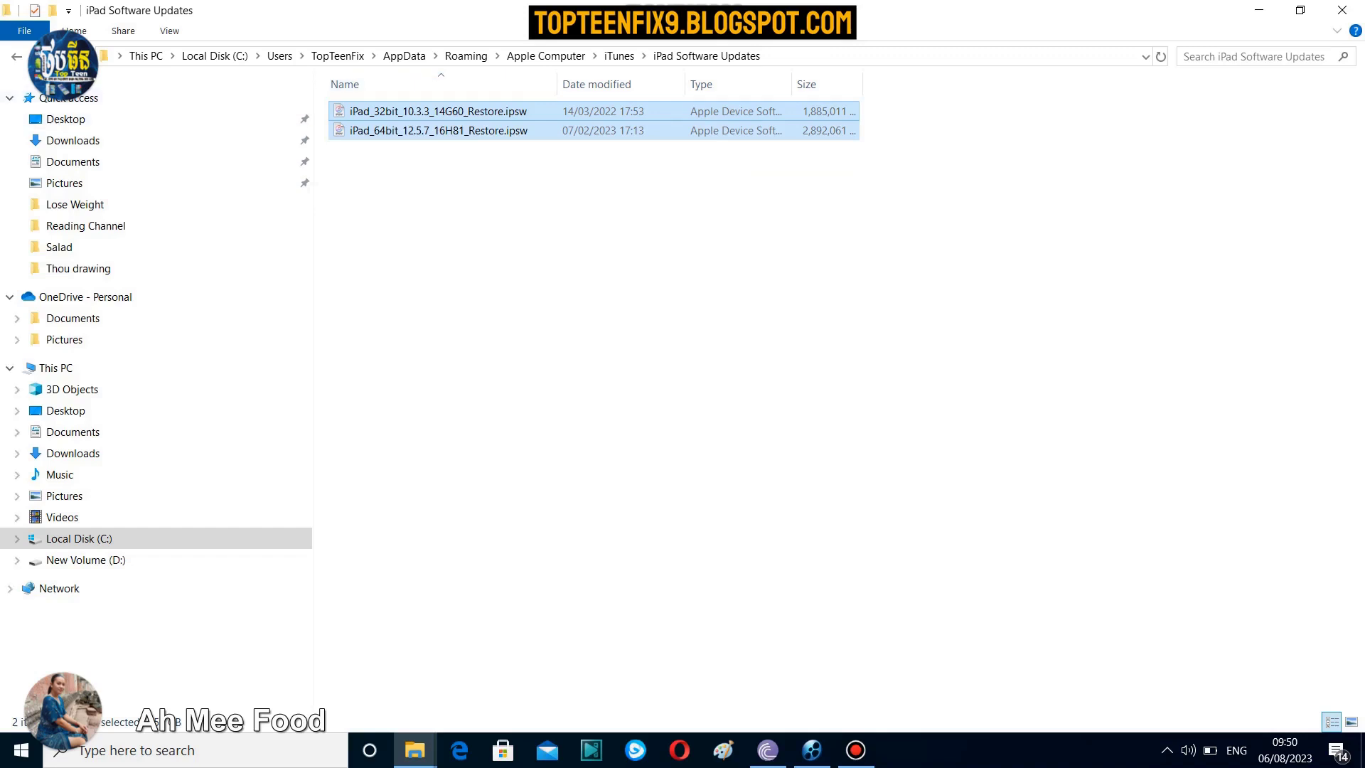
key("BackSpace")
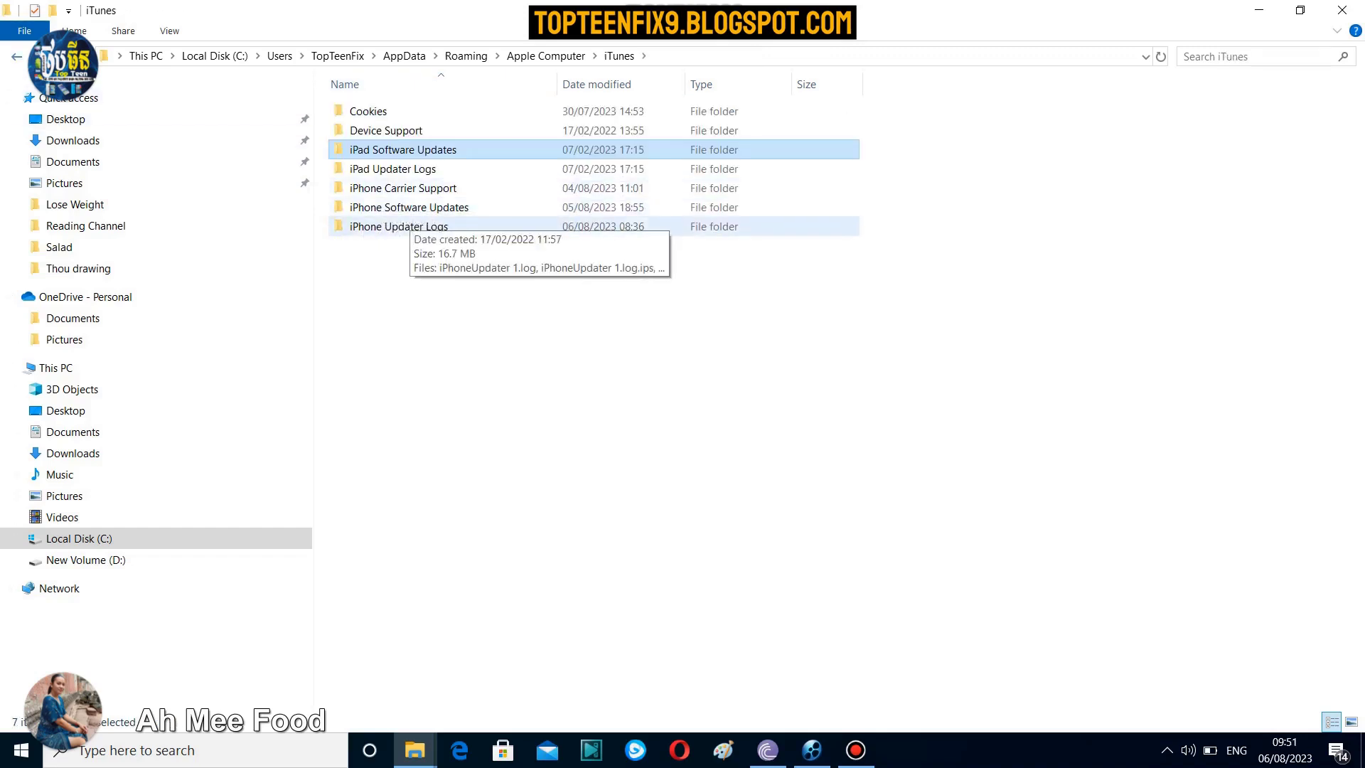
left_click(408, 207)
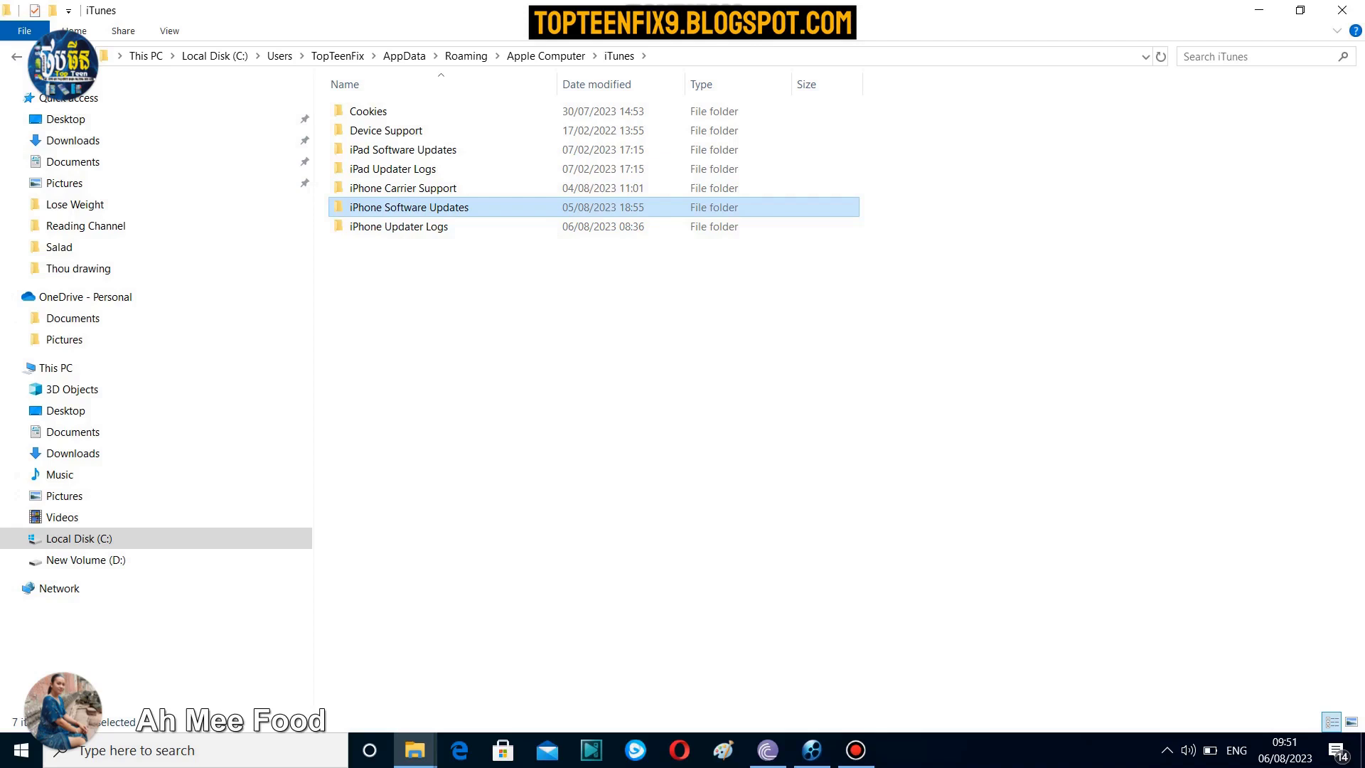
double_click(409, 207)
left_click_drag(389, 275, 523, 101)
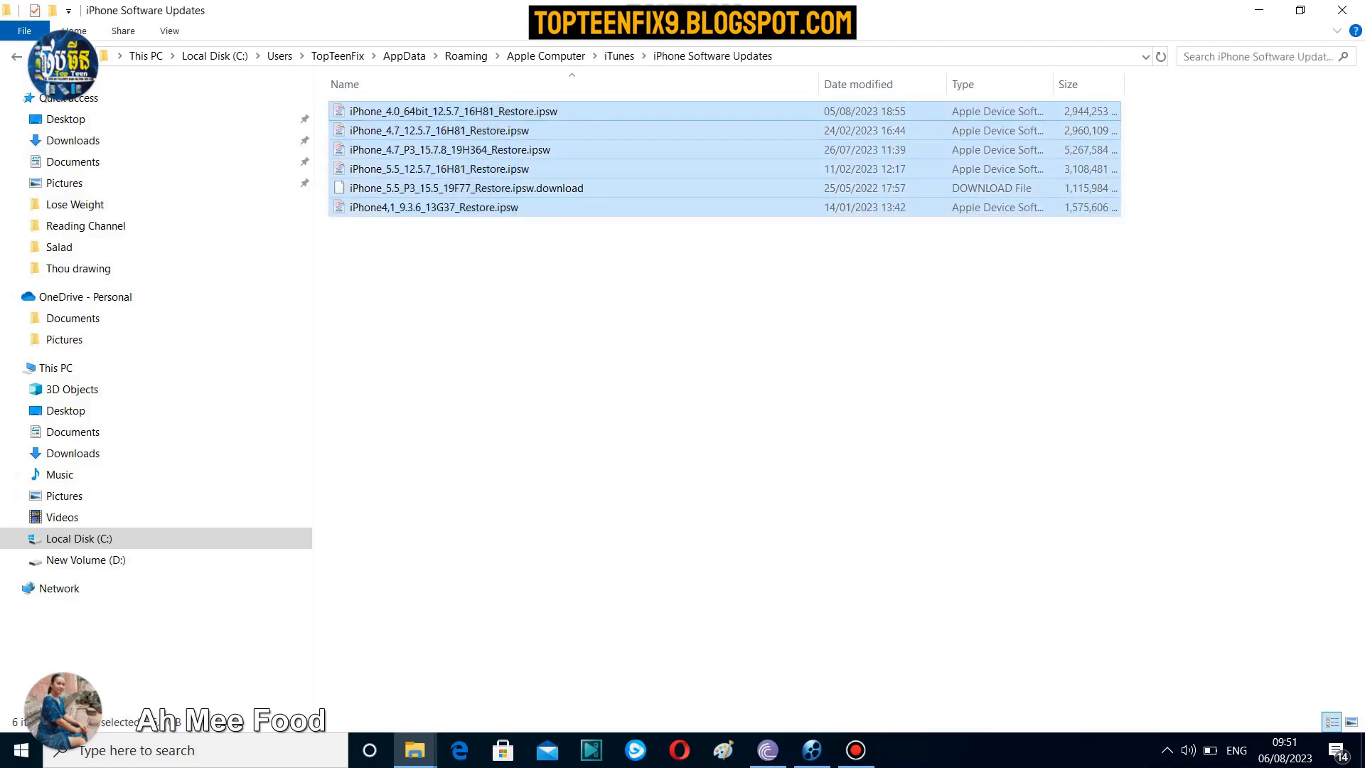
key("Escape")
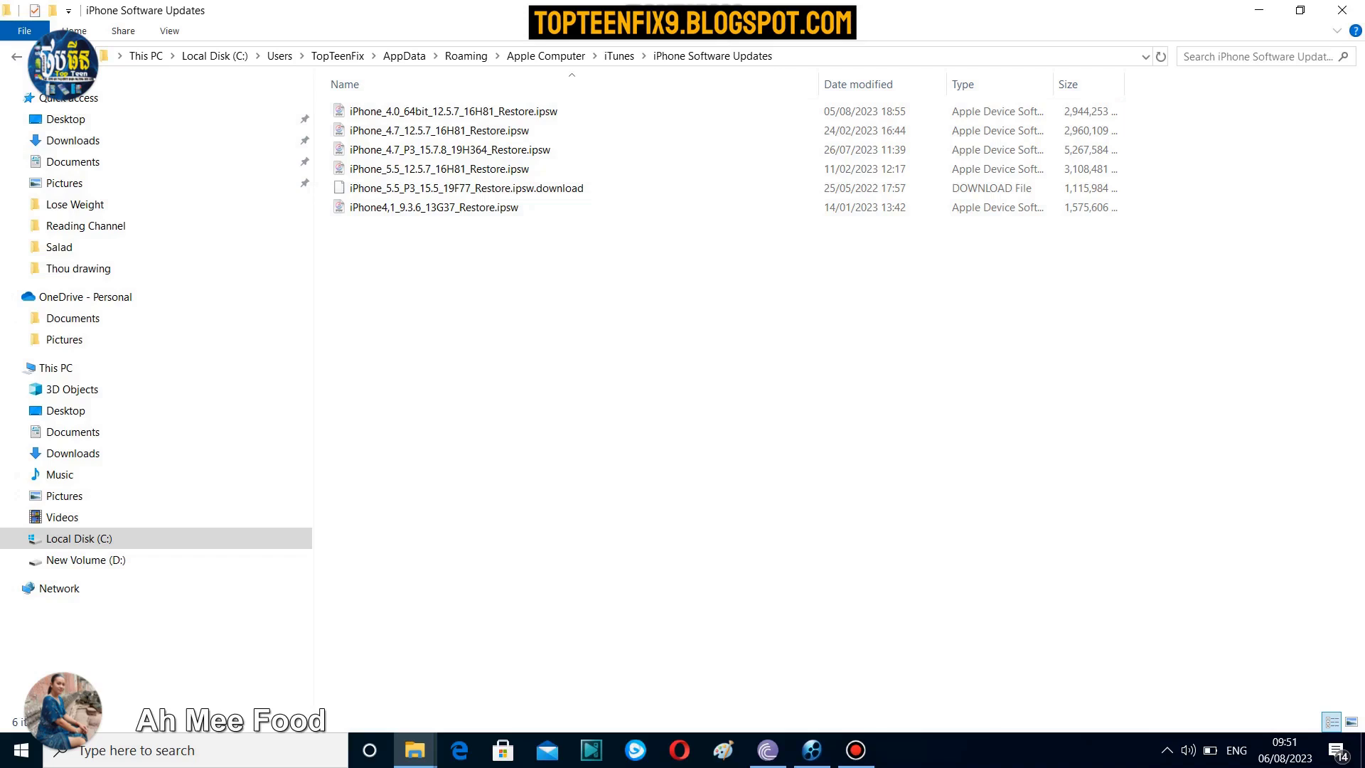
left_click(77, 55)
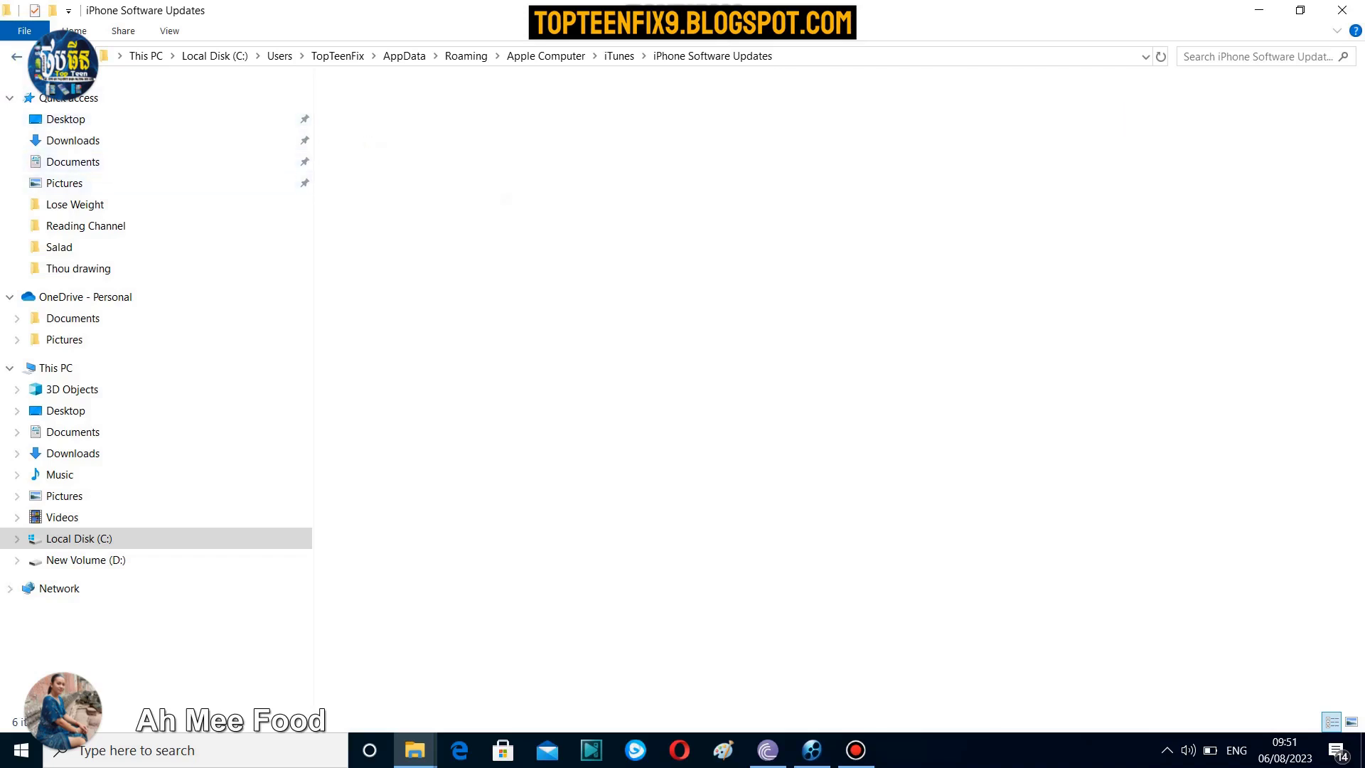
key("Escape")
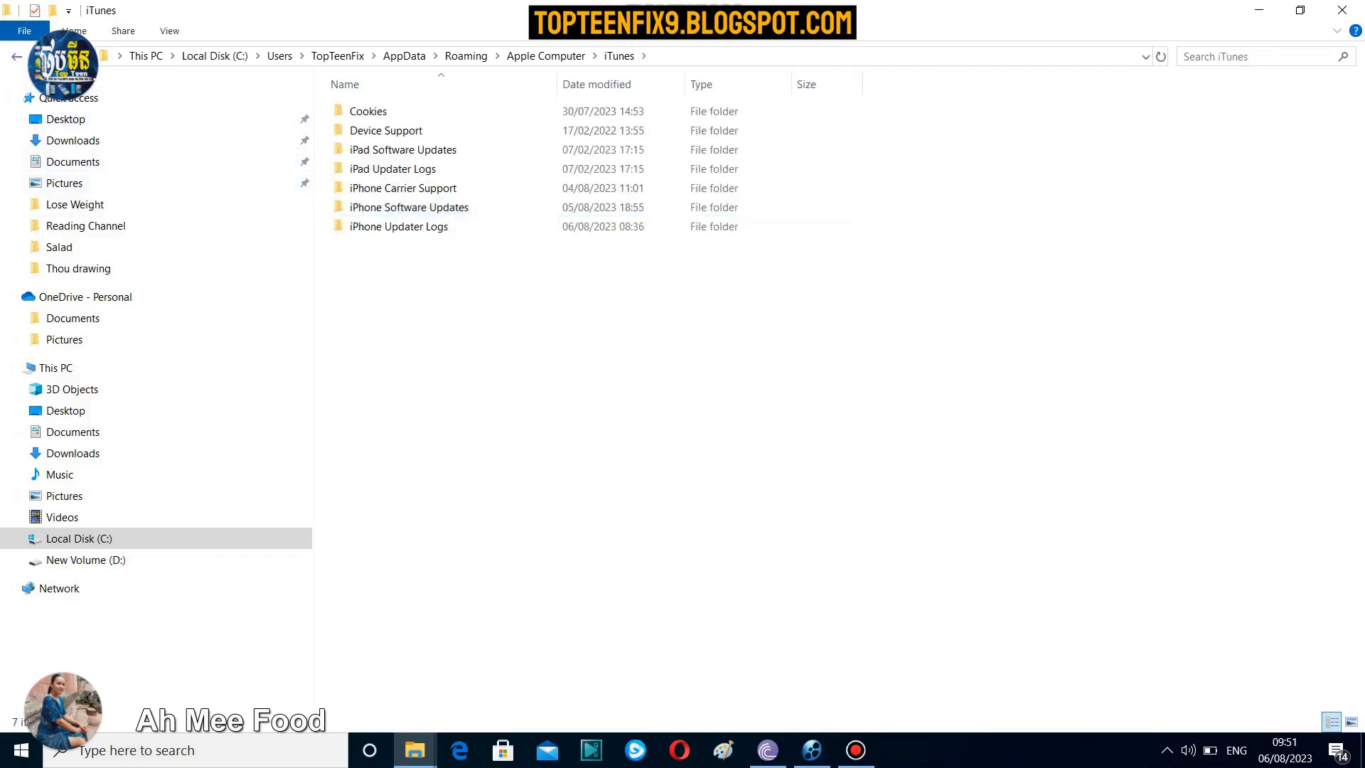